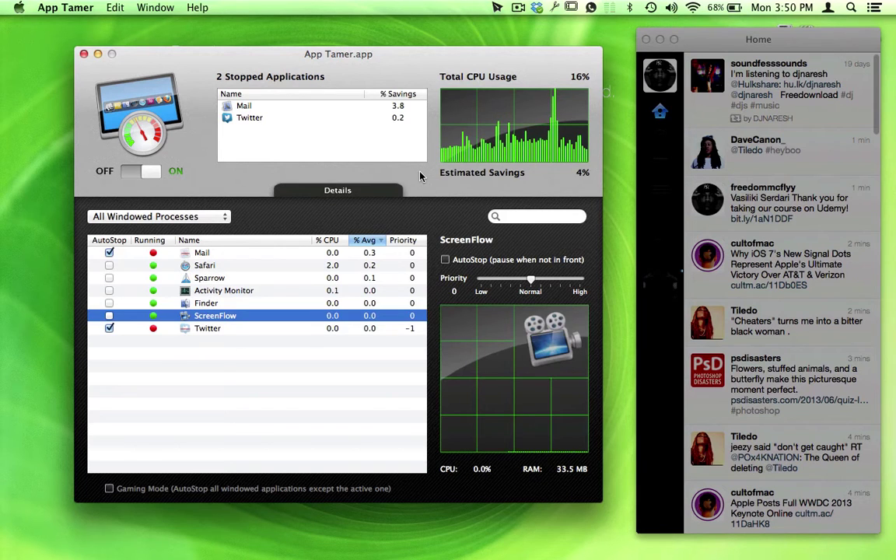
# Switch to the desktop space where Safari shows Apple's OS X Mavericks App Nap page
pyautogui.hotkey('ctrl', 'Left')
pyautogui.hotkey('ctrl', 'Left')
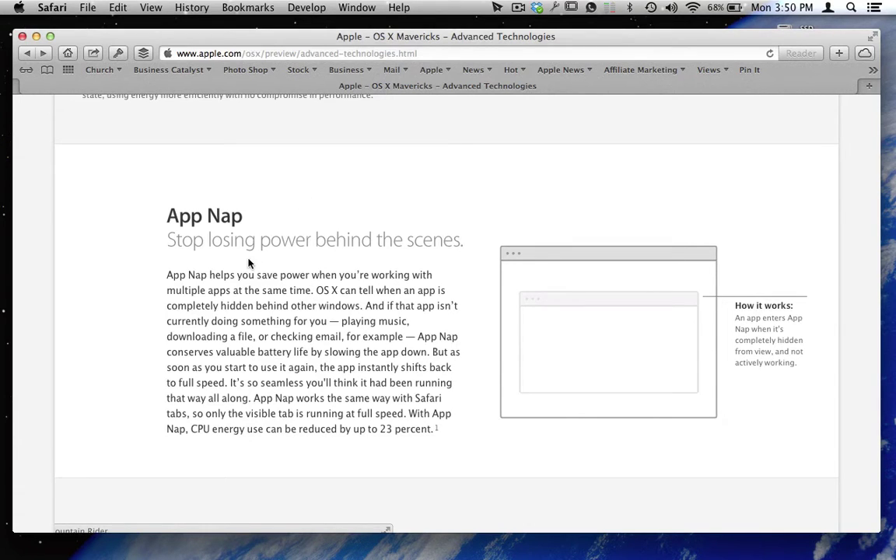
# Switch back to the desktop space with App Tamer showing Mail and Twitter stopped
pyautogui.hotkey('ctrl', 'Right')
pyautogui.hotkey('ctrl', 'Right')
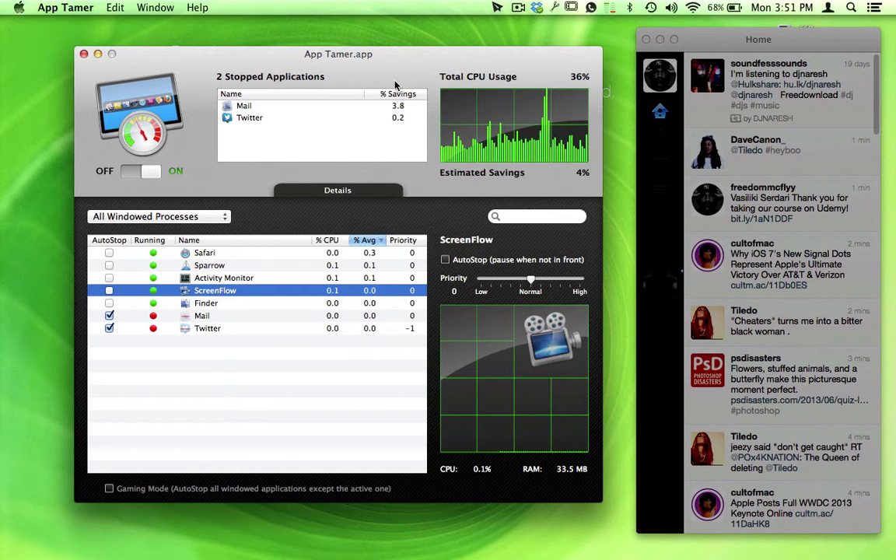
# Drag the App Tamer window down and right, then back up and left slightly
pyautogui.moveTo(412, 69); pyautogui.dragTo(432, 163)
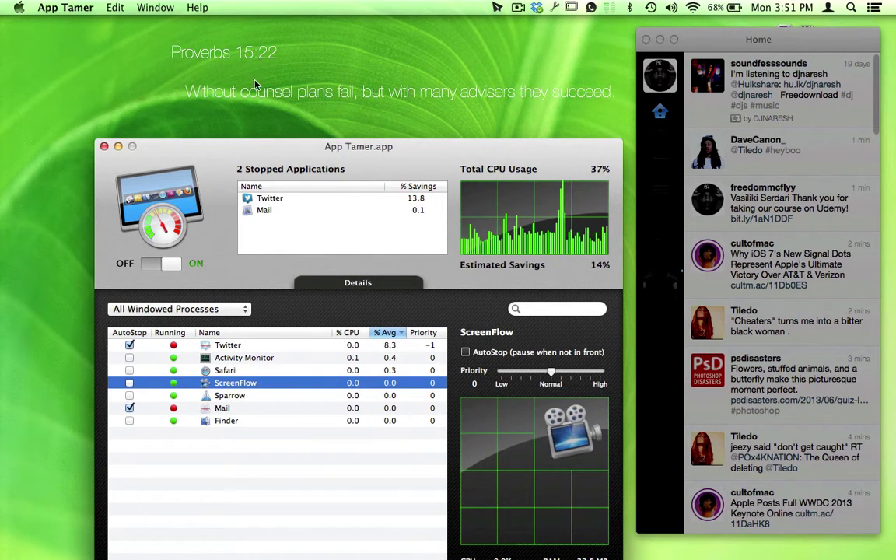
pyautogui.moveTo(210, 176); pyautogui.dragTo(205, 93)
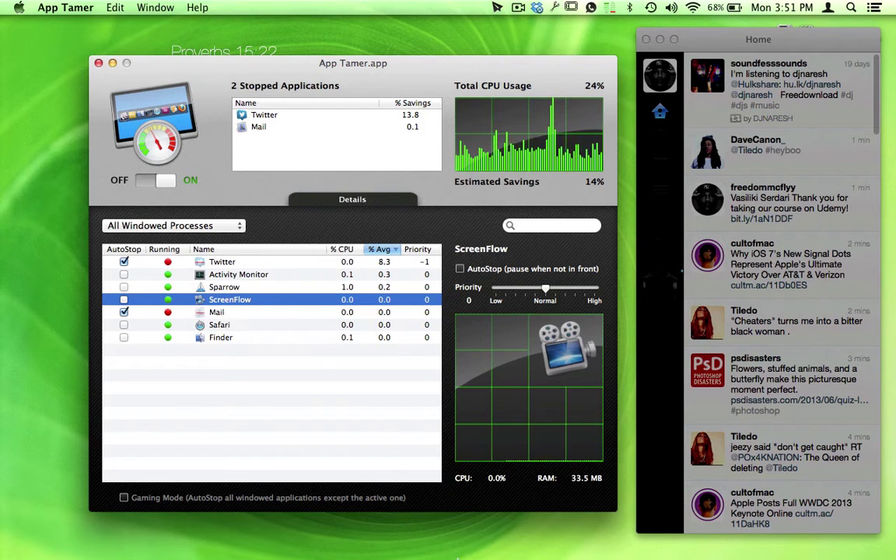
# Launch Activity Monitor from the Dock and enable its AutoStop checkbox in App Tamer
pyautogui.moveTo(397, 556)
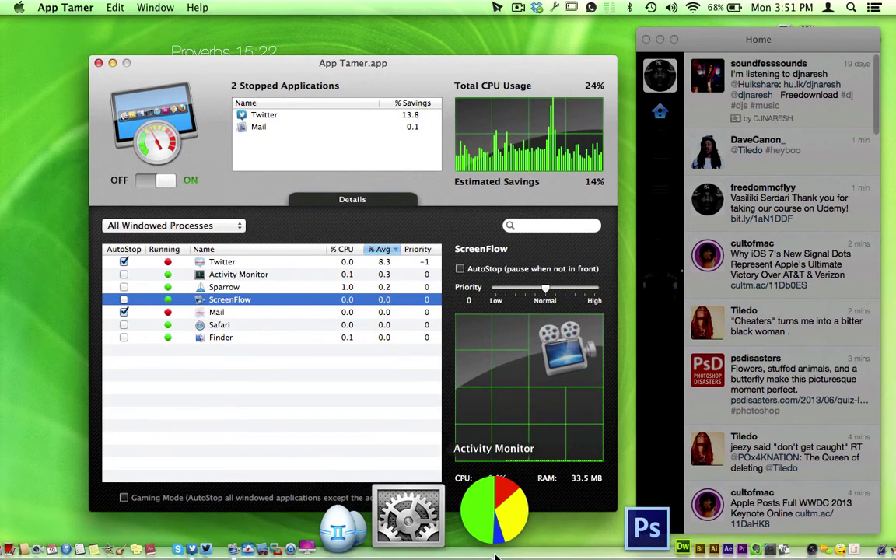
pyautogui.click(496, 537)
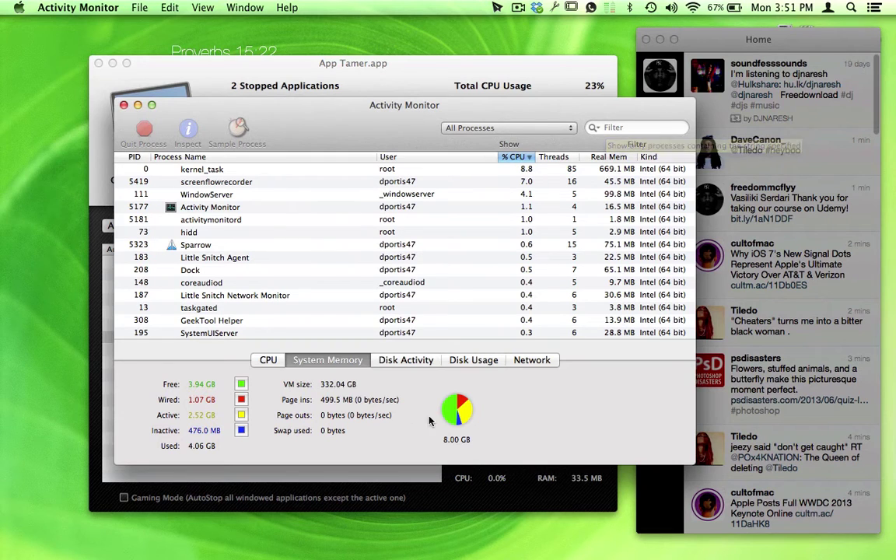
pyautogui.click(404, 85)
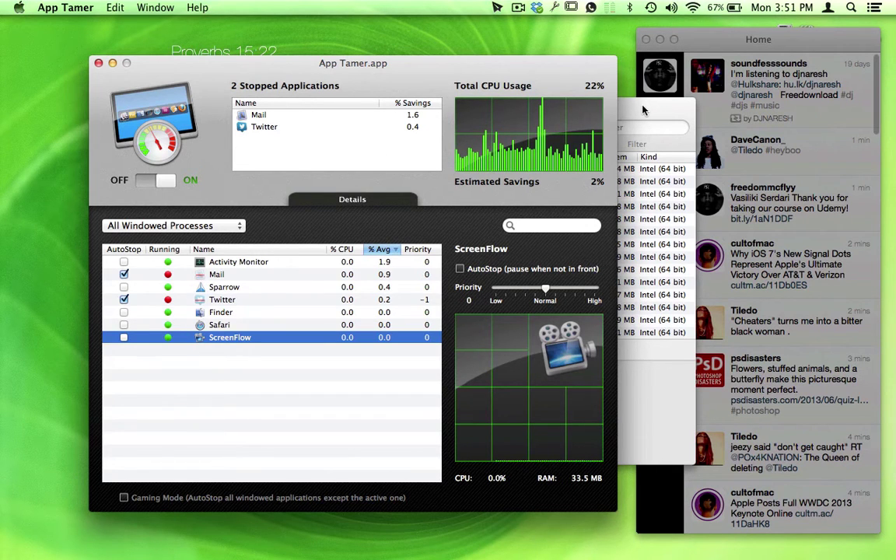
pyautogui.click(578, 95)
pyautogui.moveTo(512, 112); pyautogui.dragTo(663, 123)
pyautogui.click(428, 74)
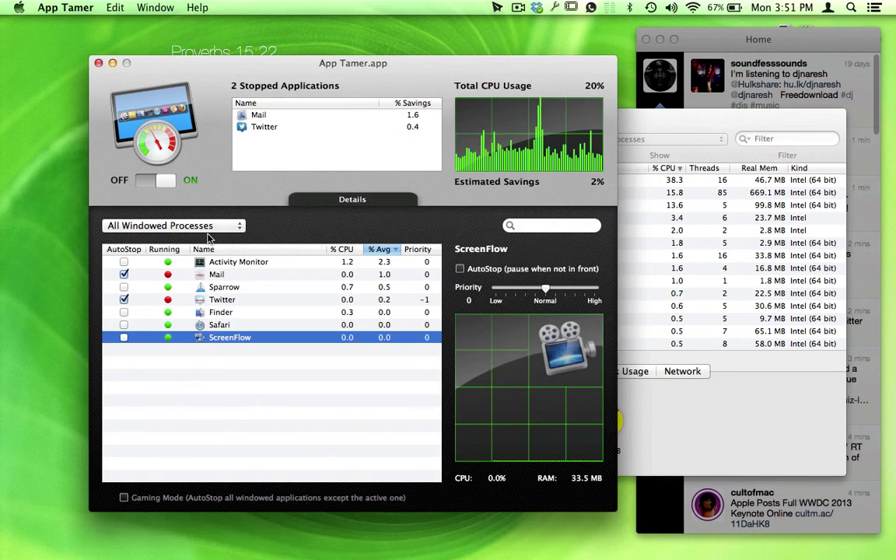
pyautogui.click(123, 263)
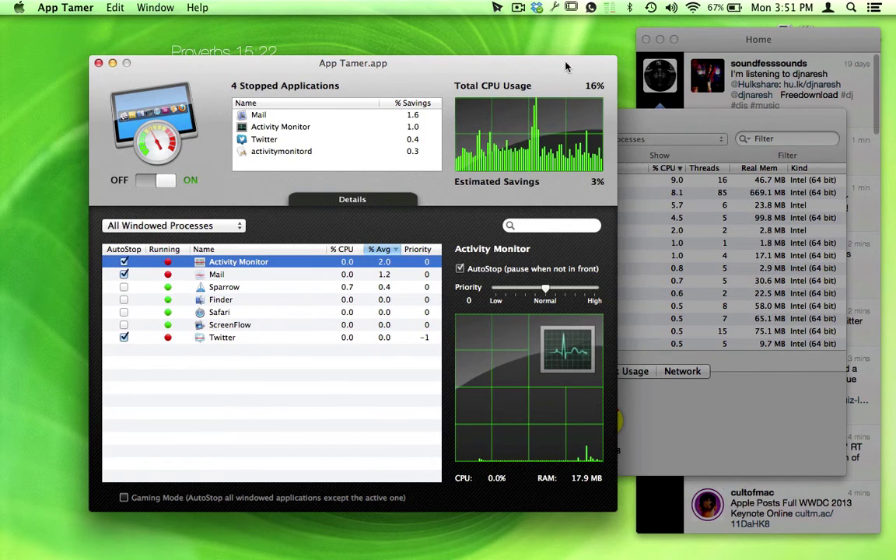
# Close the Activity Monitor window, then select Twitter's row in App Tamer to show its details
pyautogui.moveTo(553, 78); pyautogui.dragTo(524, 67)
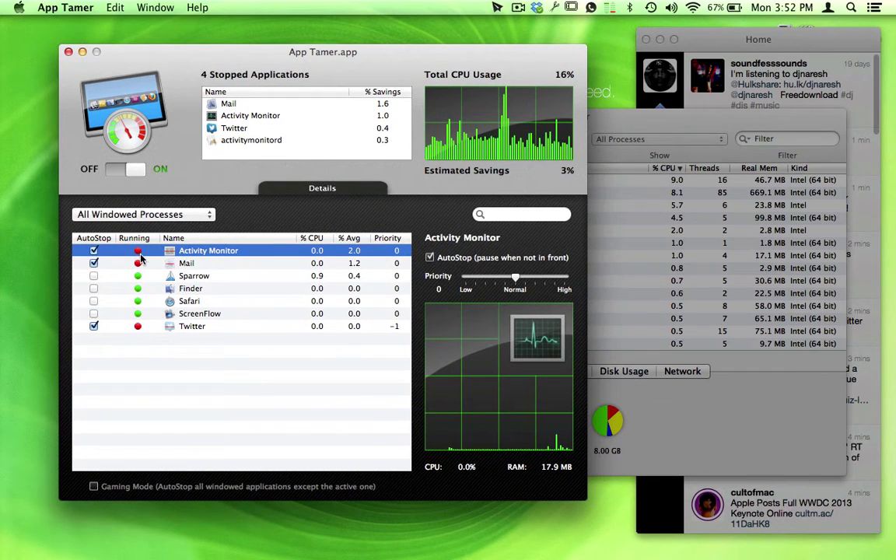
pyautogui.click(635, 120)
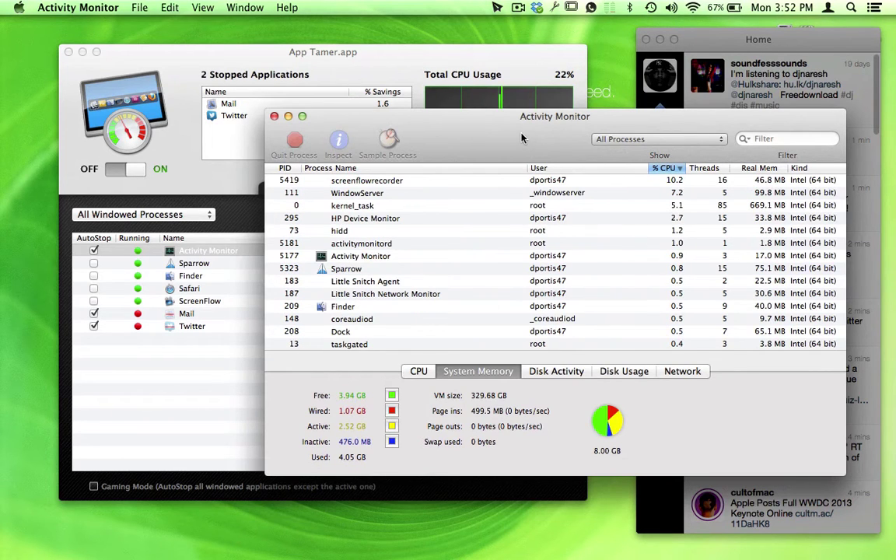
pyautogui.click(274, 116)
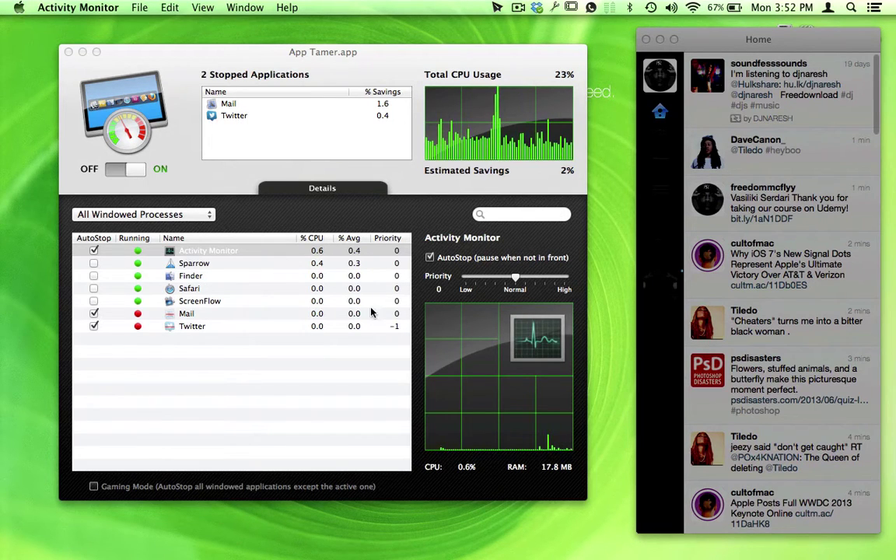
pyautogui.click(186, 295)
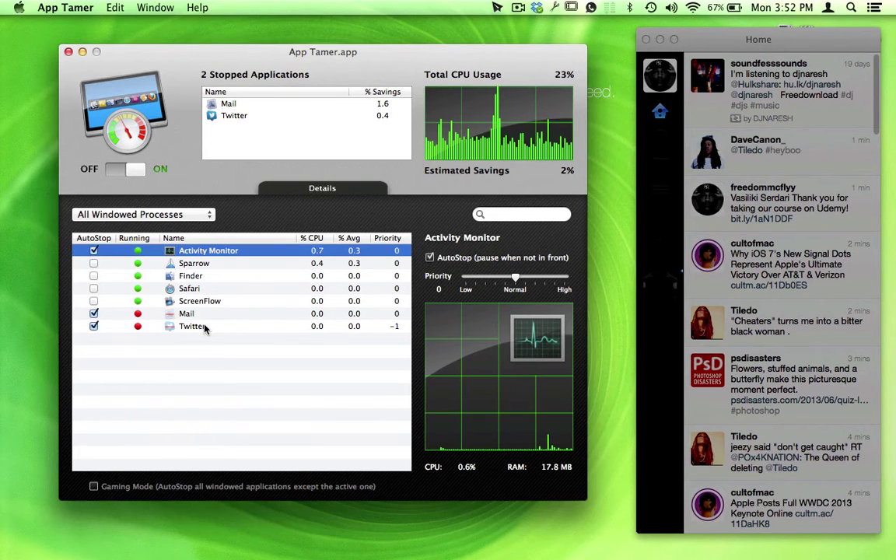
pyautogui.click(203, 328)
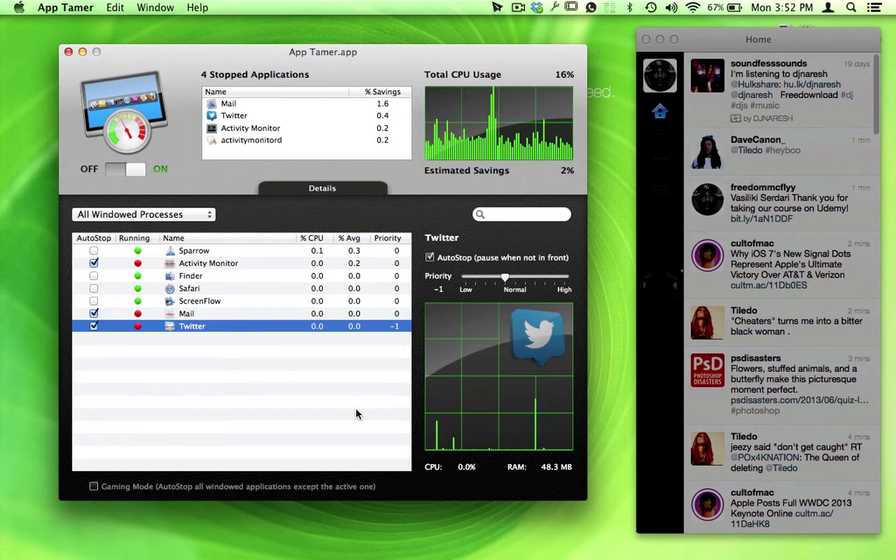
pyautogui.click(166, 215)
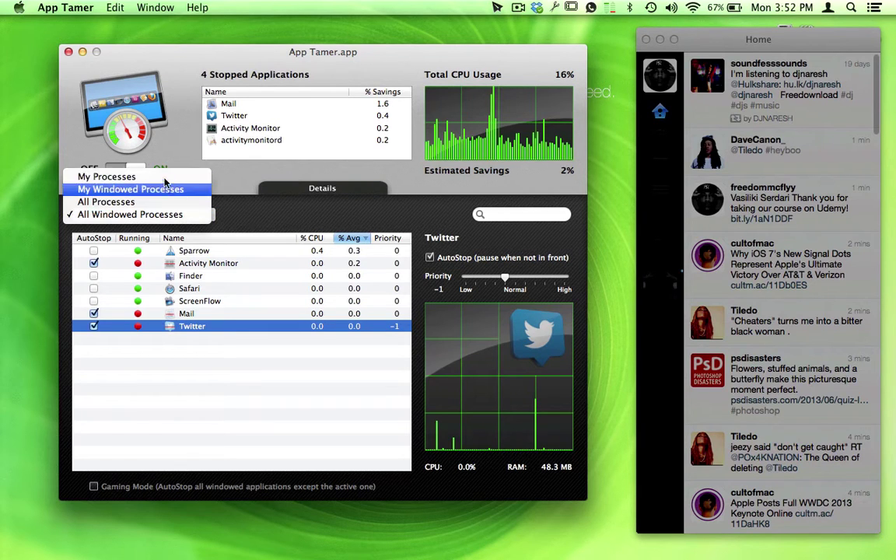
pyautogui.click(208, 247)
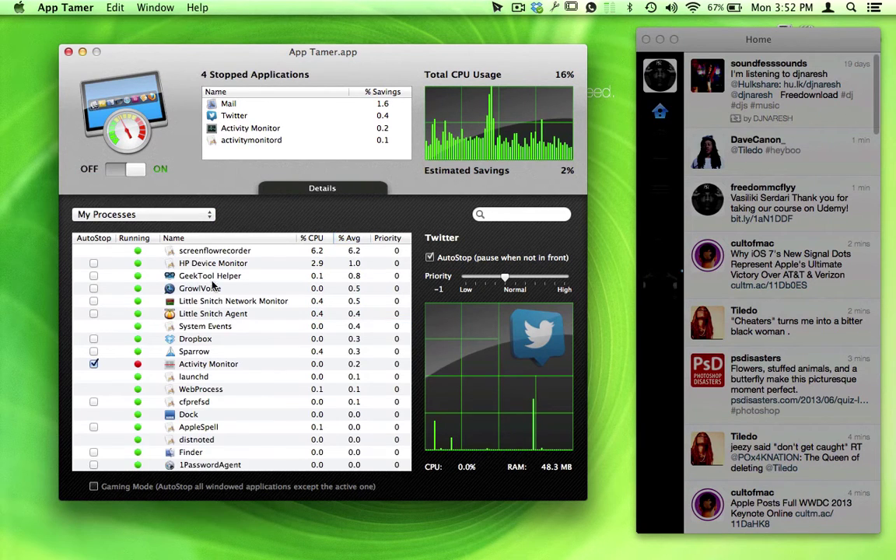
pyautogui.scroll(-3, 206, 309)
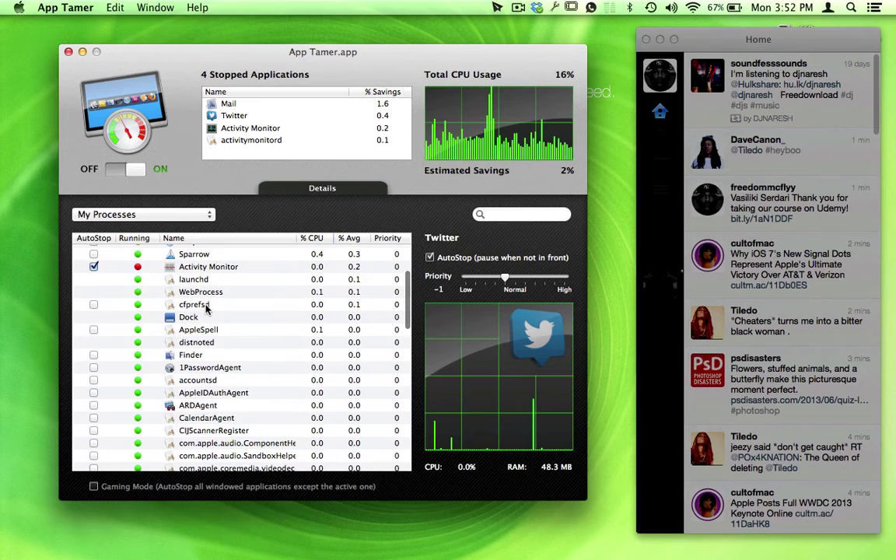
pyautogui.scroll(5, 200, 311)
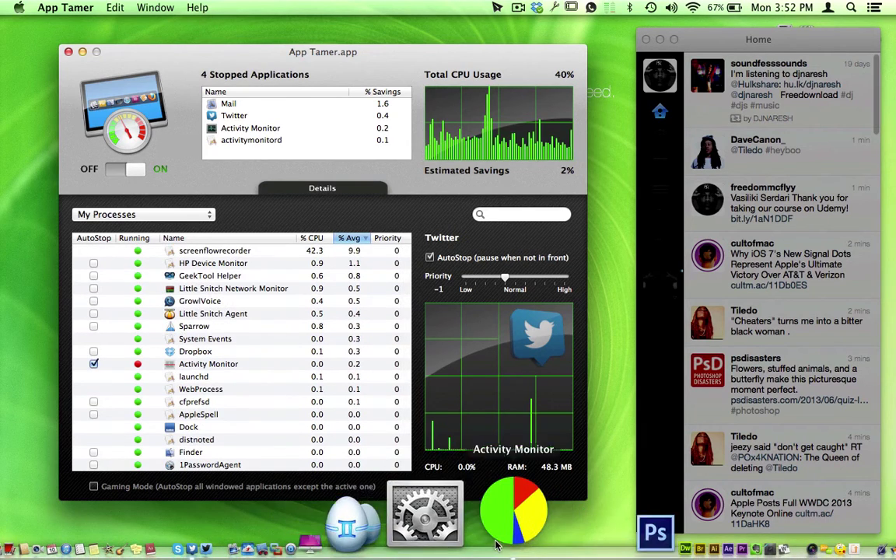
pyautogui.click(536, 522)
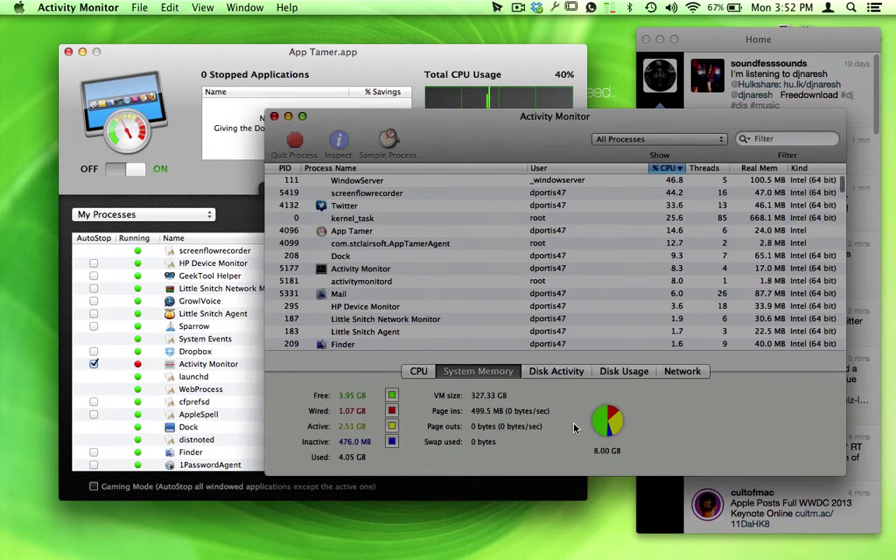
pyautogui.scroll(-10, 411, 234)
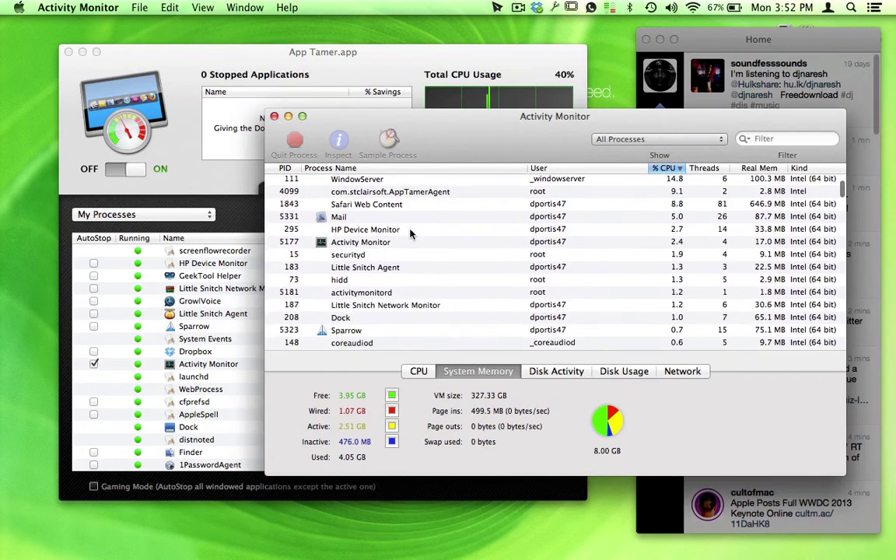
pyautogui.scroll(3, 411, 234)
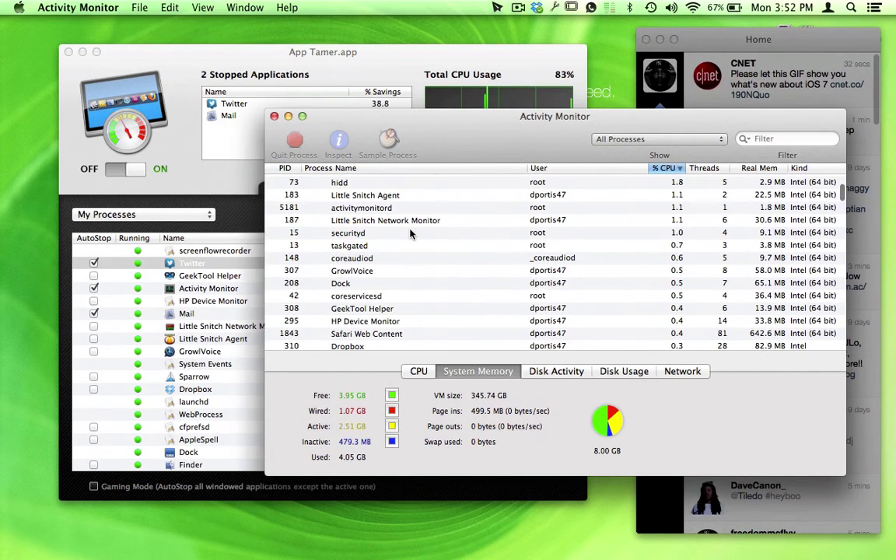
pyautogui.scroll(3, 411, 233)
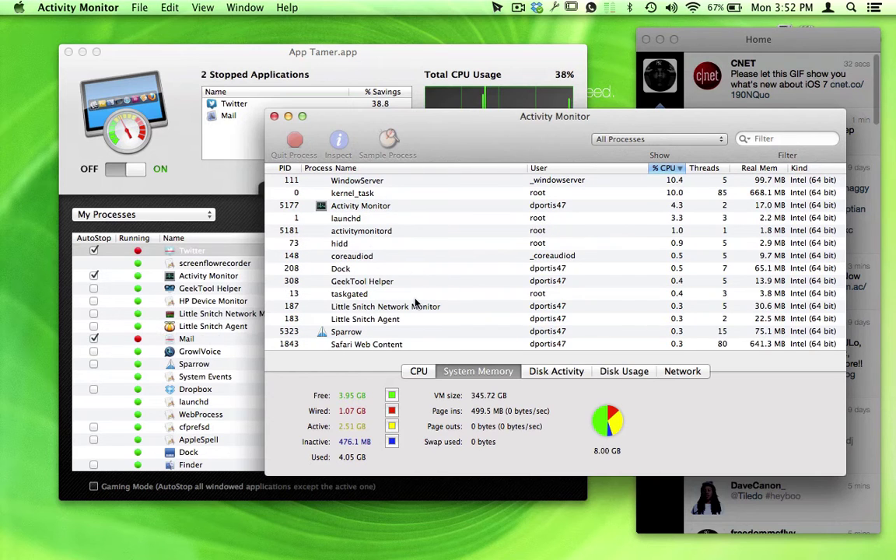
pyautogui.scroll(1, 379, 267)
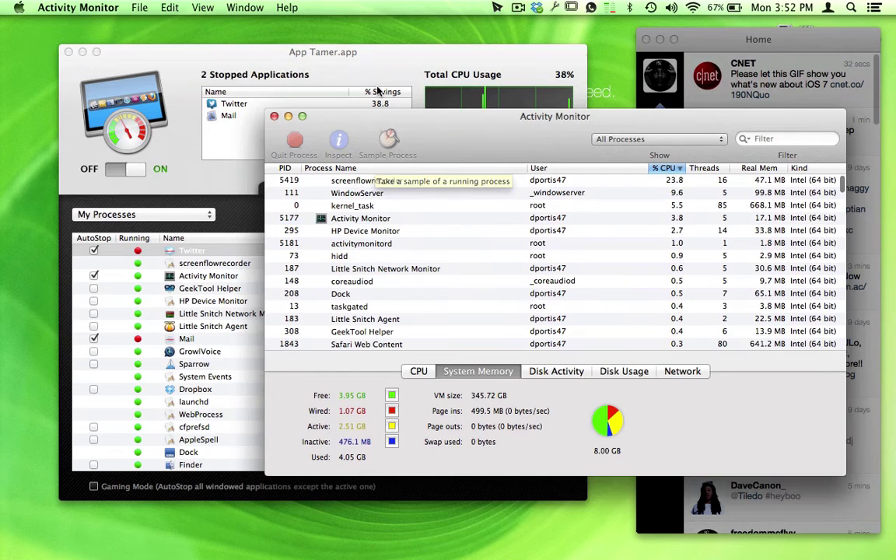
pyautogui.click(274, 116)
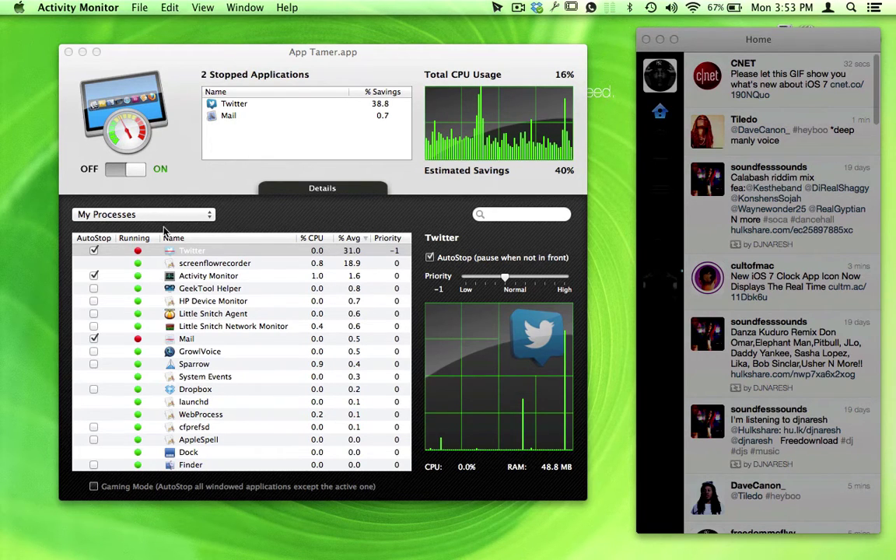
# Set the process list to All Windowed Processes and tick Safari's AutoStop checkbox
pyautogui.click(129, 212)
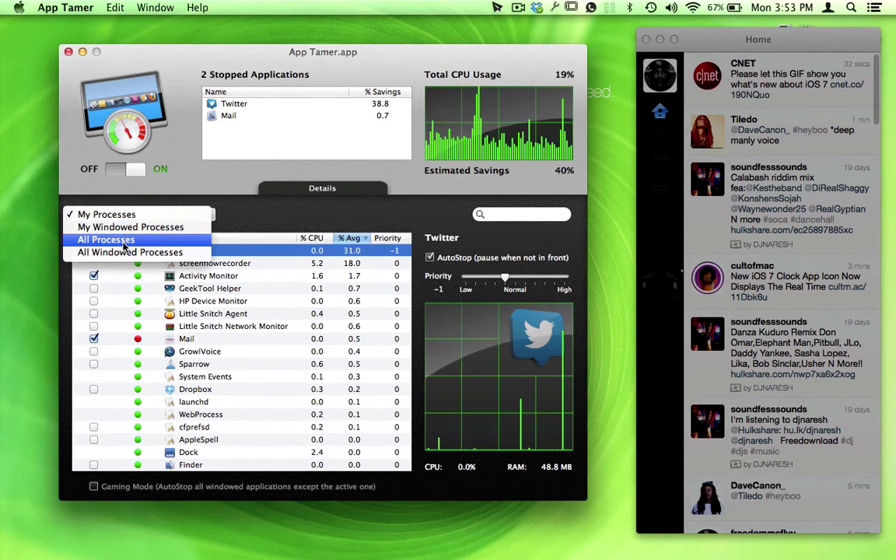
pyautogui.click(257, 229)
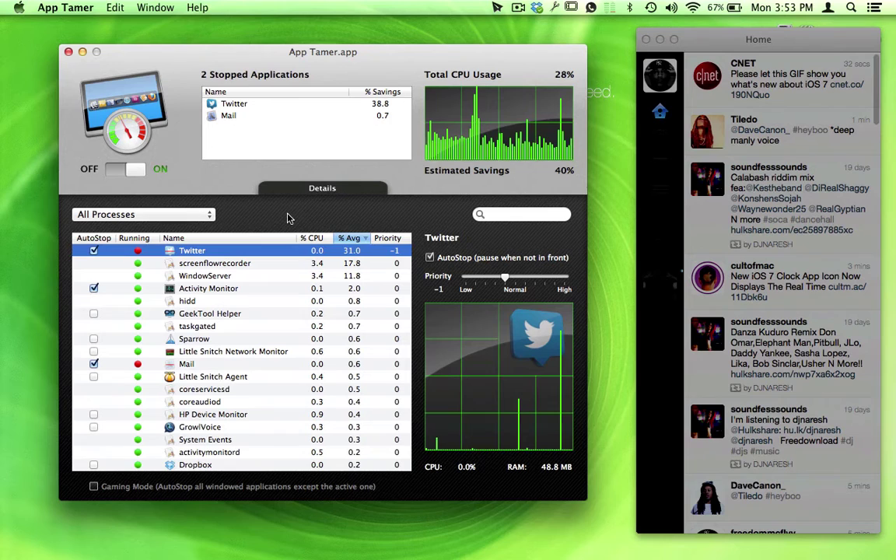
pyautogui.click(160, 214)
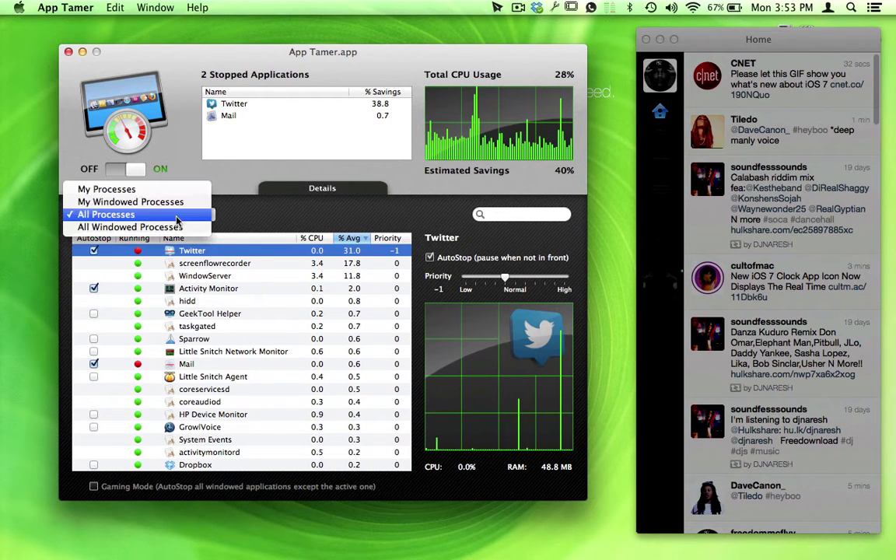
pyautogui.click(217, 210)
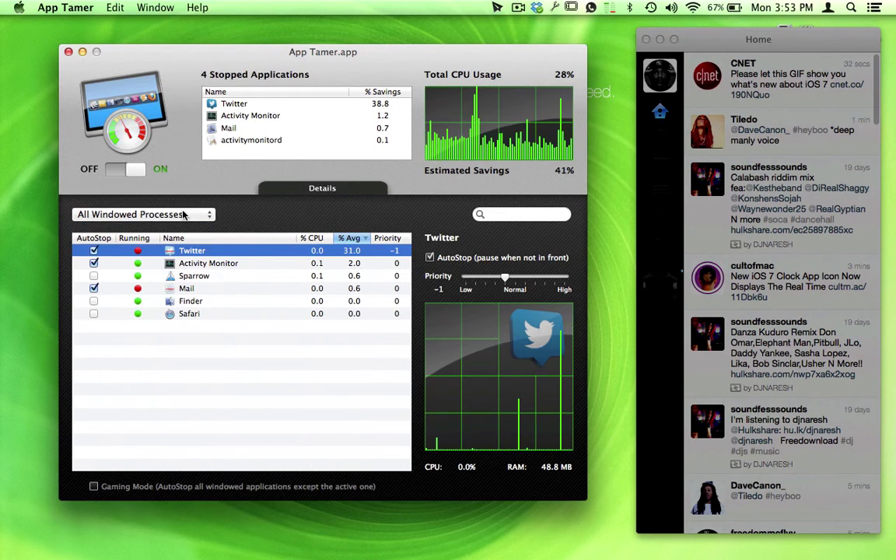
pyautogui.click(94, 315)
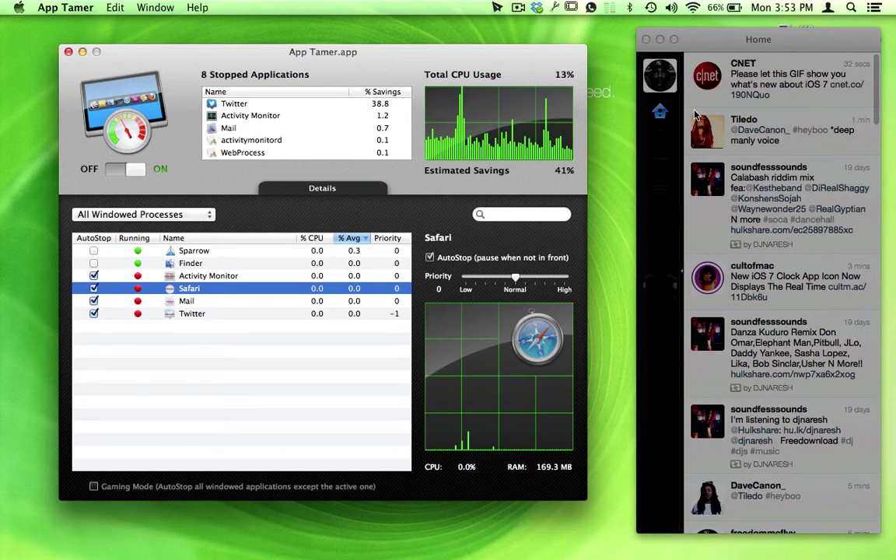
# Refresh the Twitter home timeline, then switch to the Safari desktop space
pyautogui.click(743, 47)
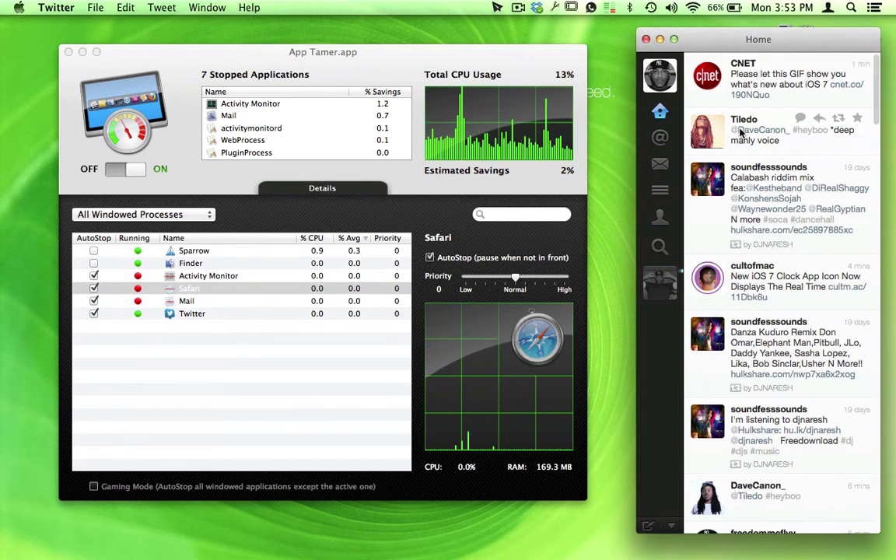
pyautogui.scroll(5, 741, 132)
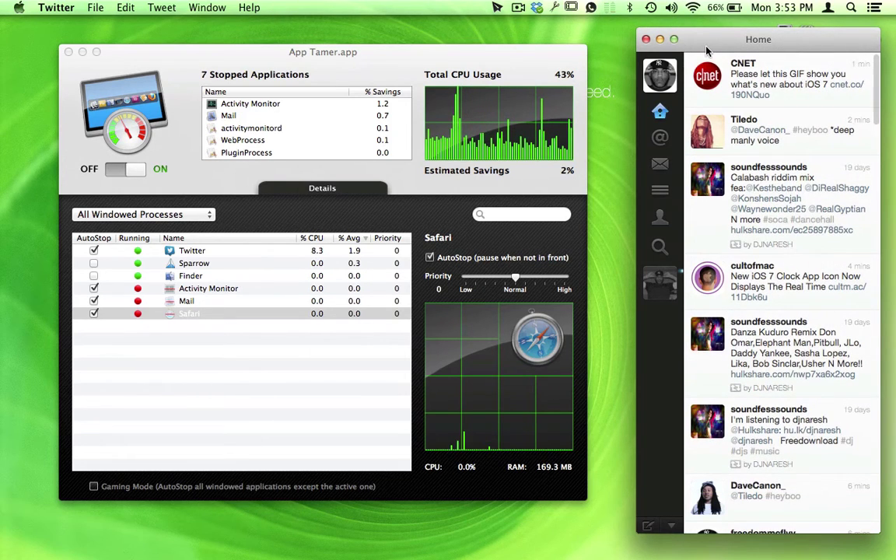
pyautogui.hotkey('ctrl', 'Left')
pyautogui.hotkey('ctrl', 'Left')
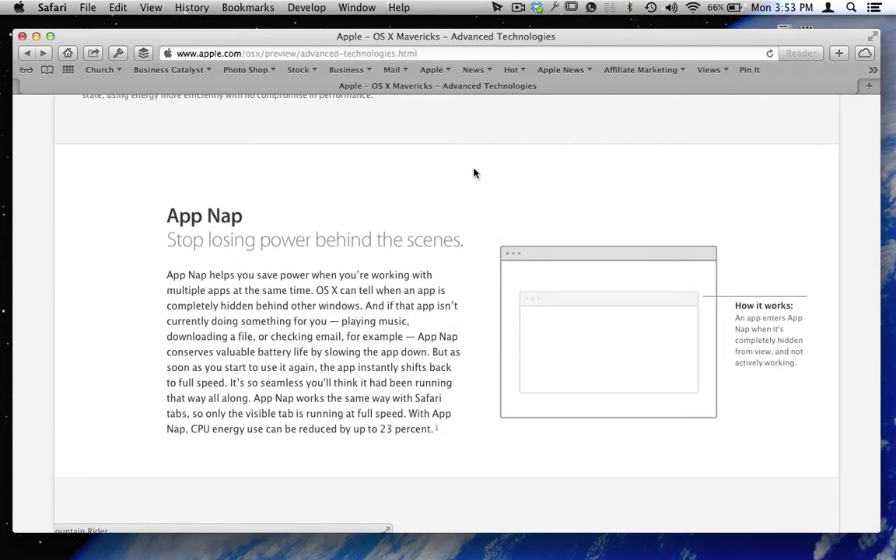
# Scroll to the top of the Mavericks Advanced Technologies page and return to App Tamer's space
pyautogui.scroll(10, 468, 224)
pyautogui.scroll(8, 471, 223)
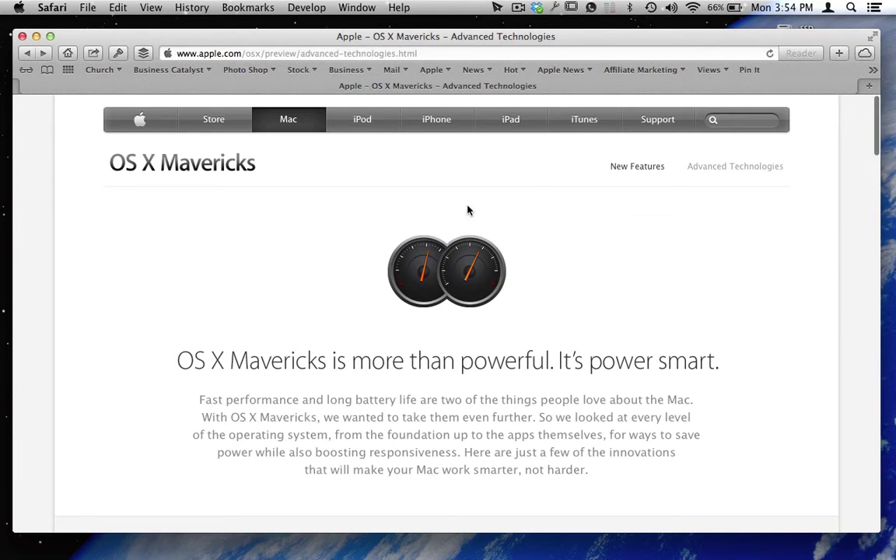
pyautogui.hotkey('ctrl', 'Right')
pyautogui.hotkey('ctrl', 'Right')
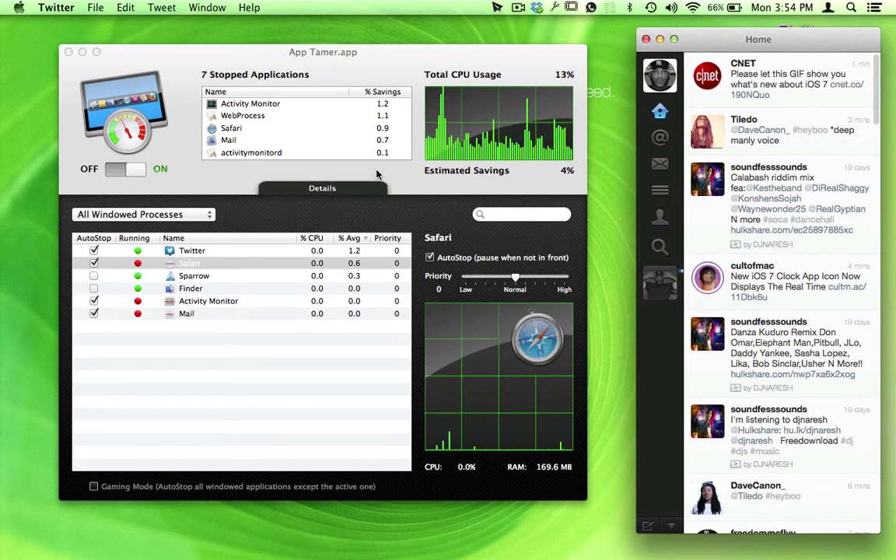
# Shift the App Tamer window slightly lower, bringing it in front of Twitter
pyautogui.moveTo(401, 67); pyautogui.dragTo(400, 74)
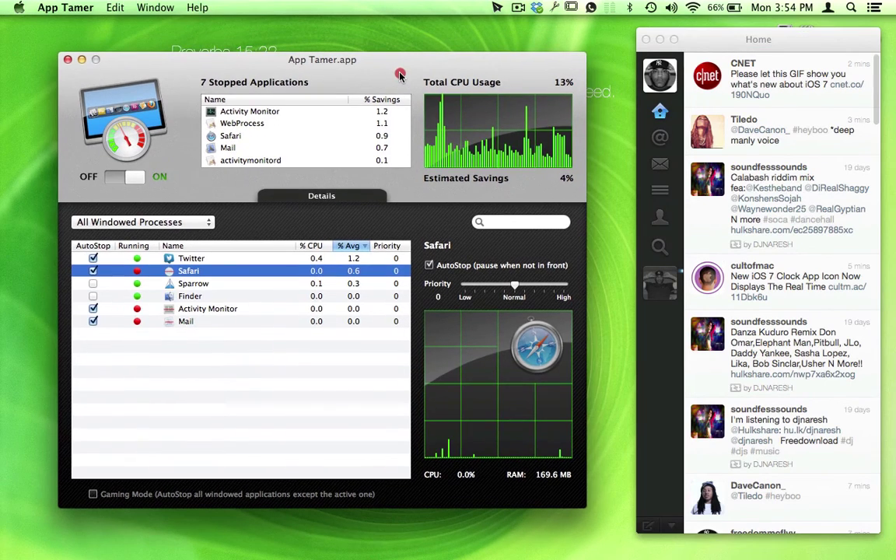